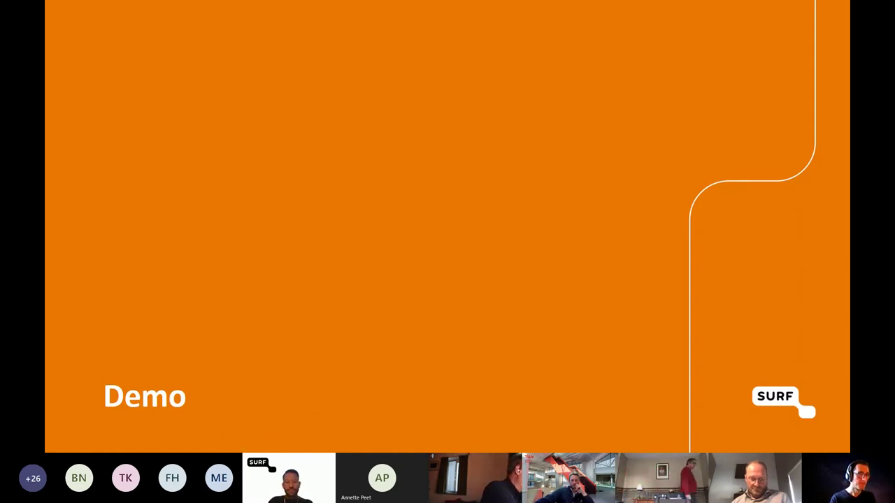
# - Maximize Chrome and sign in to SURFcumulus through SURFconext, choosing SURF as the institution
pyautogui.moveTo(412, 445); pyautogui.dragTo(369, 54)
pyautogui.doubleClick(369, 53)
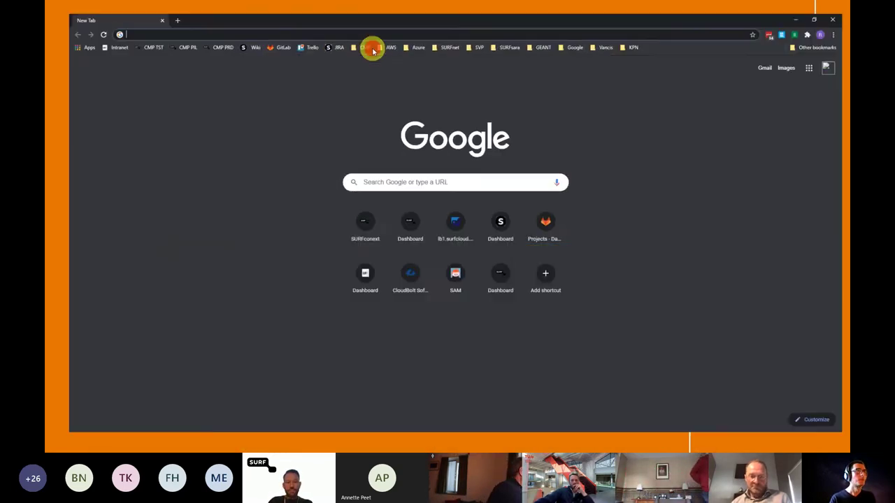
pyautogui.click(135, 37)
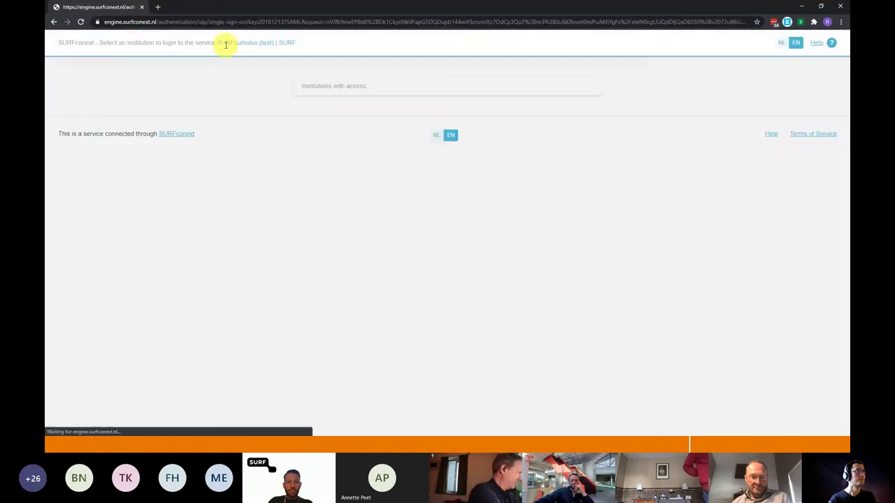
pyautogui.click(428, 151)
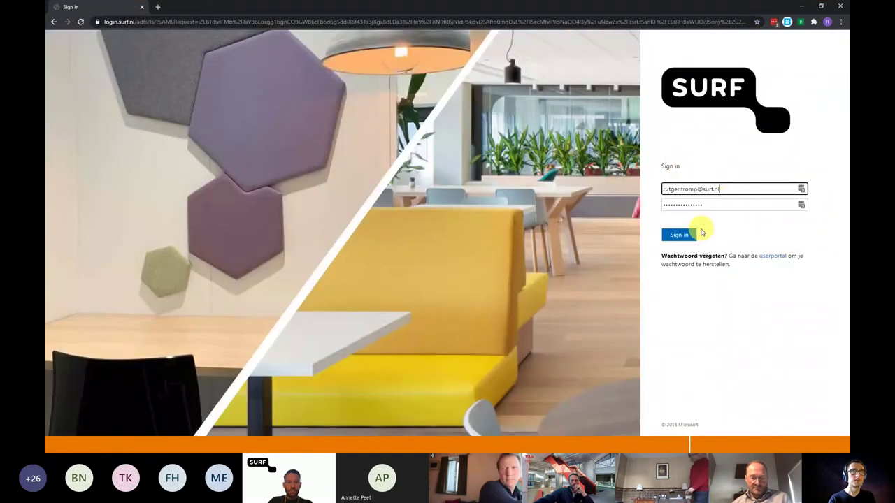
pyautogui.click(689, 236)
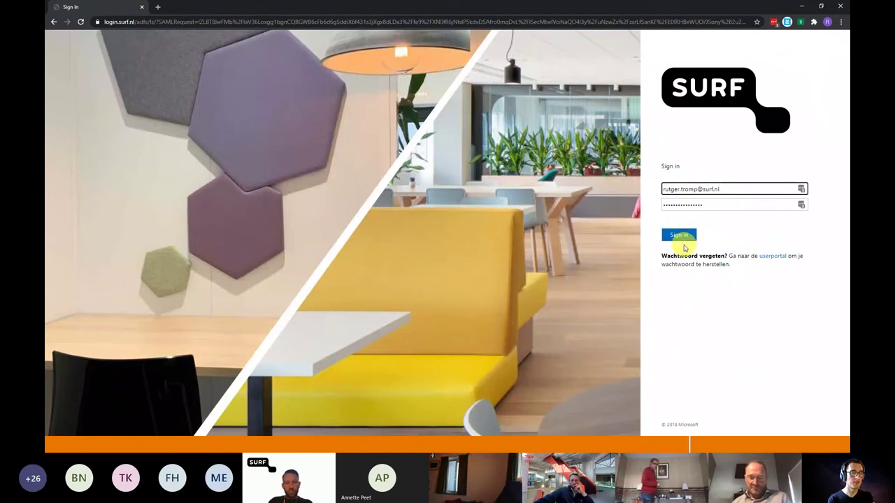
pyautogui.click(685, 246)
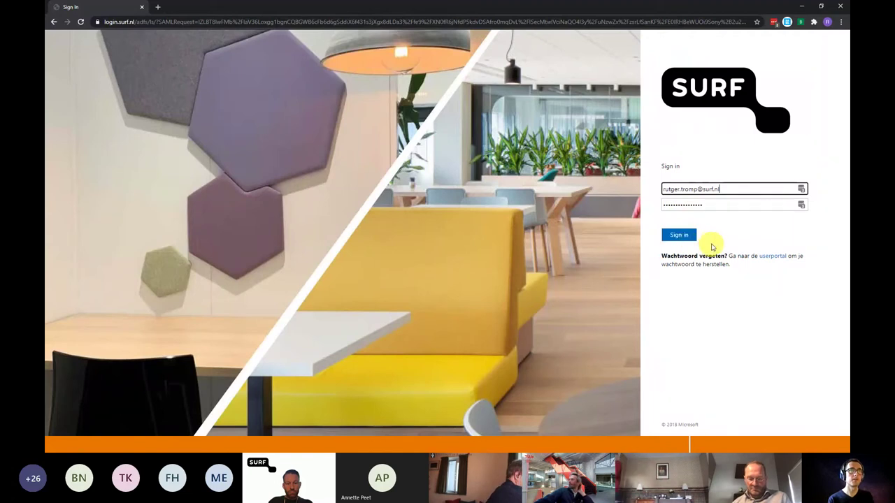
pyautogui.click(685, 235)
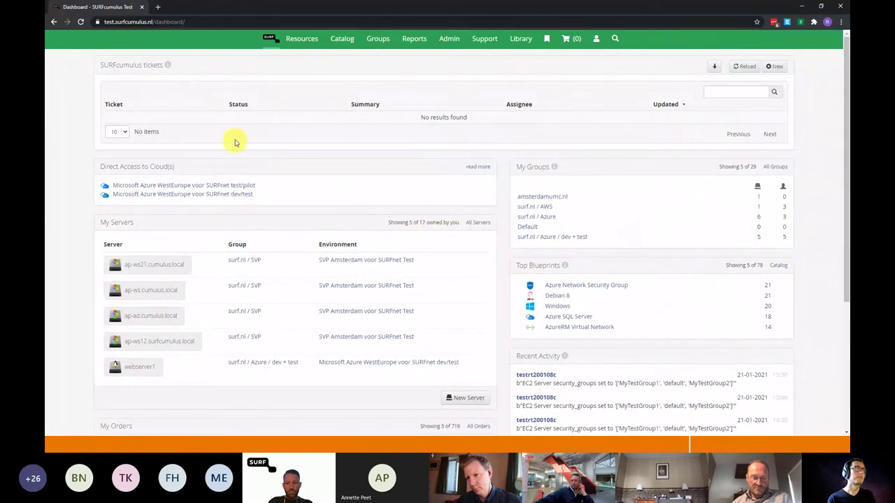
# - Go to the full blueprint catalog and scroll through the blueprint cards
pyautogui.click(340, 43)
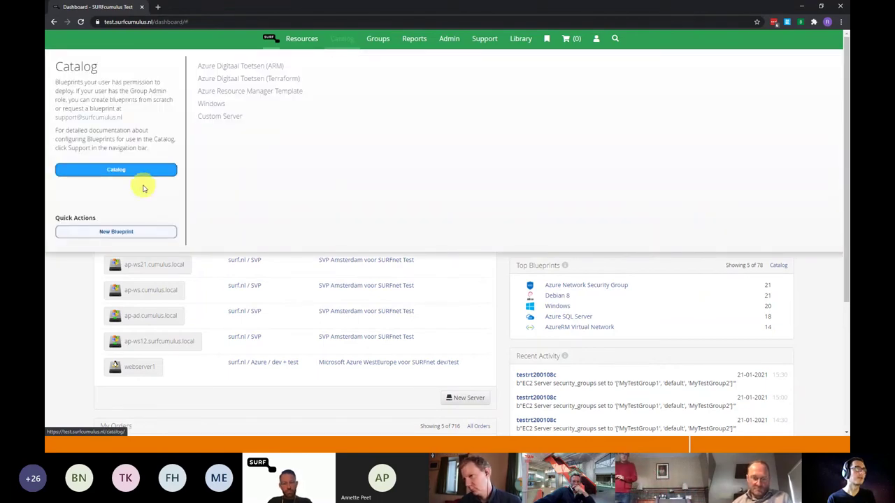
pyautogui.click(148, 175)
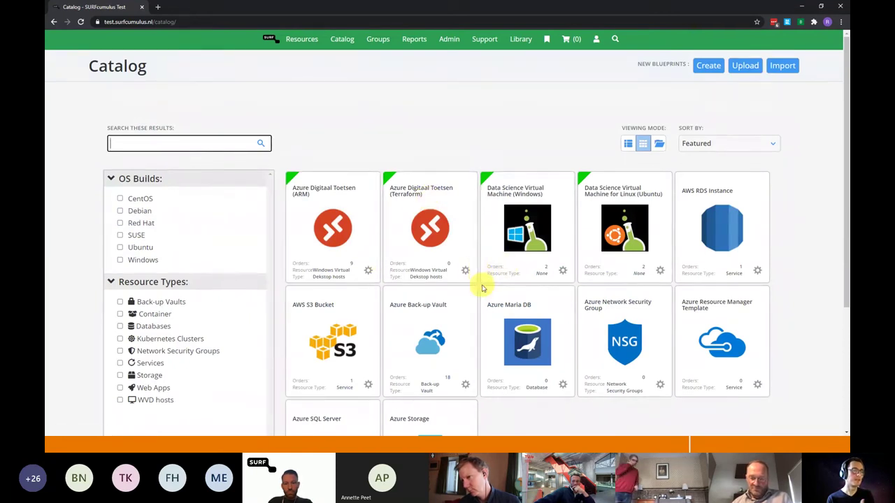
pyautogui.scroll(-3, 483, 293)
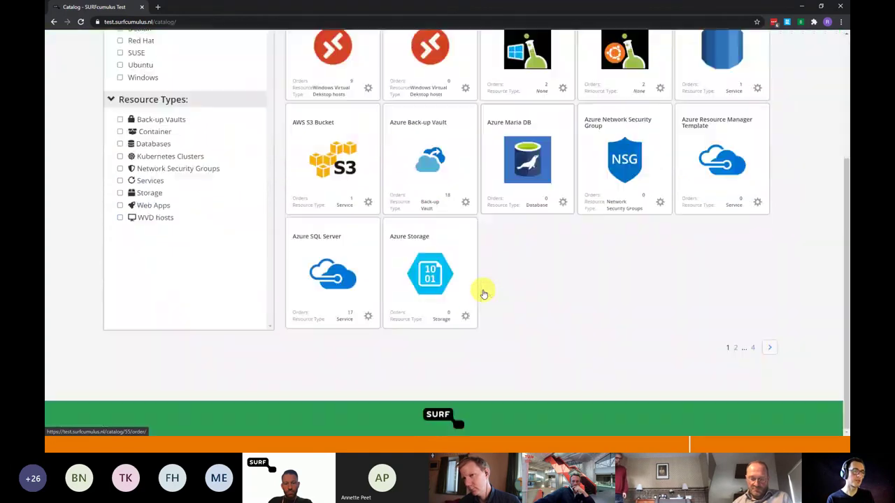
pyautogui.scroll(3, 482, 294)
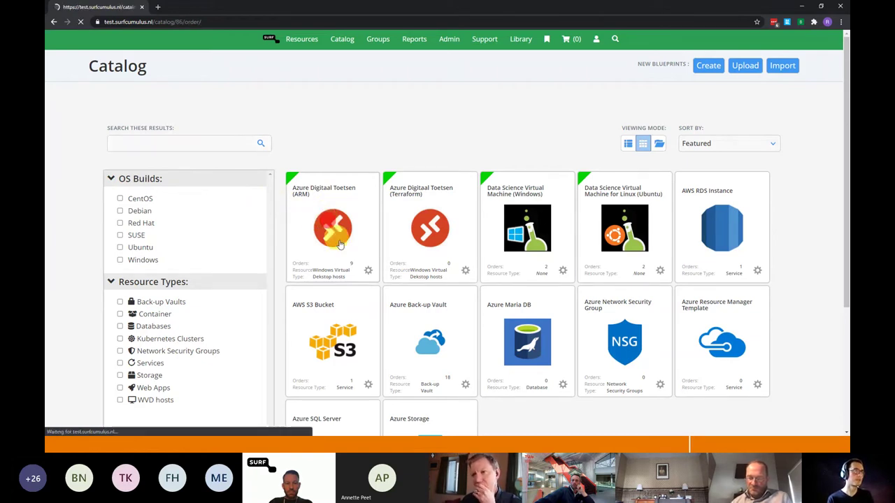
# - Open the Azure Digitaal Toetsen (ARM) order form and set Admin Username to 'test'
pyautogui.click(330, 225)
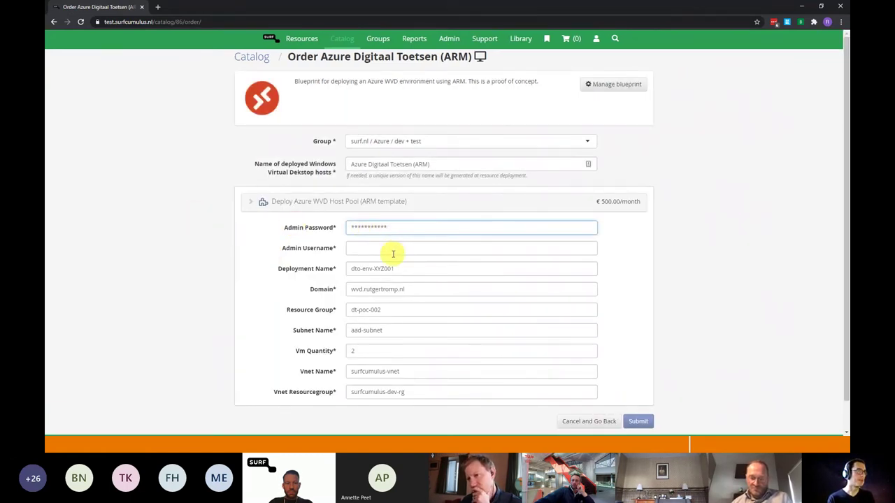
pyautogui.click(394, 250)
pyautogui.click(399, 266)
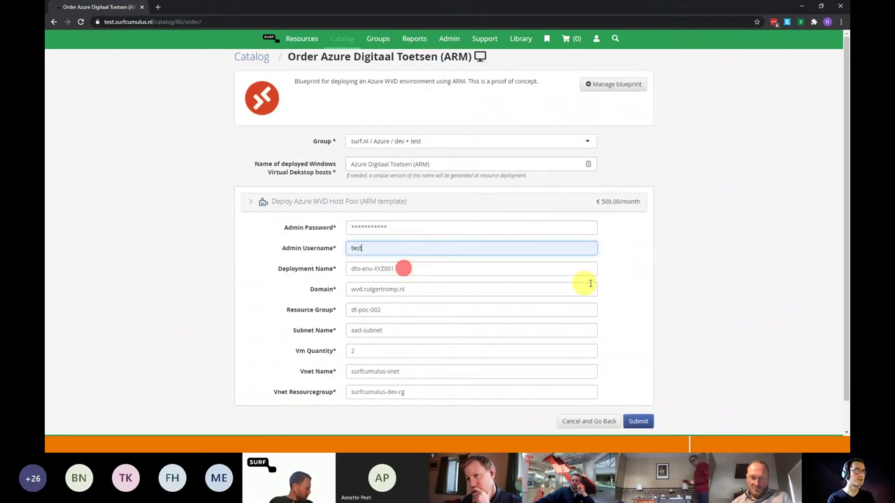
pyautogui.scroll(-1, 506, 222)
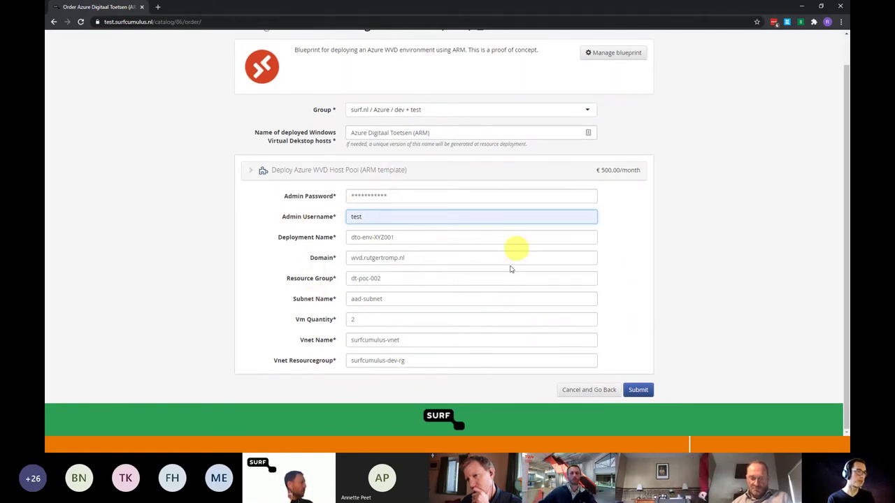
pyautogui.click(266, 239)
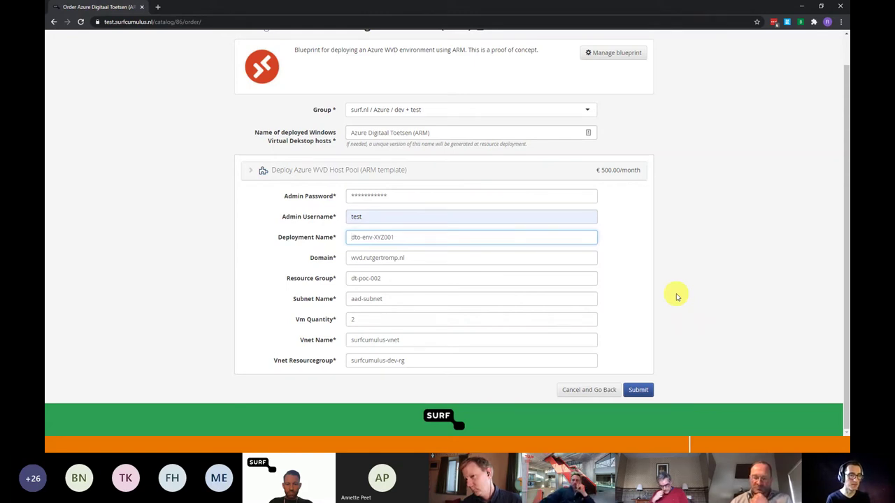
pyautogui.click(640, 393)
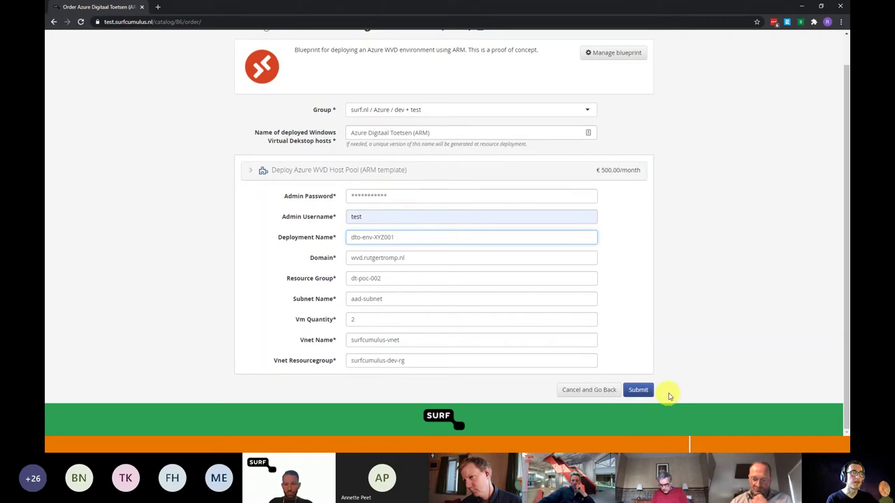
pyautogui.scroll(1, 708, 388)
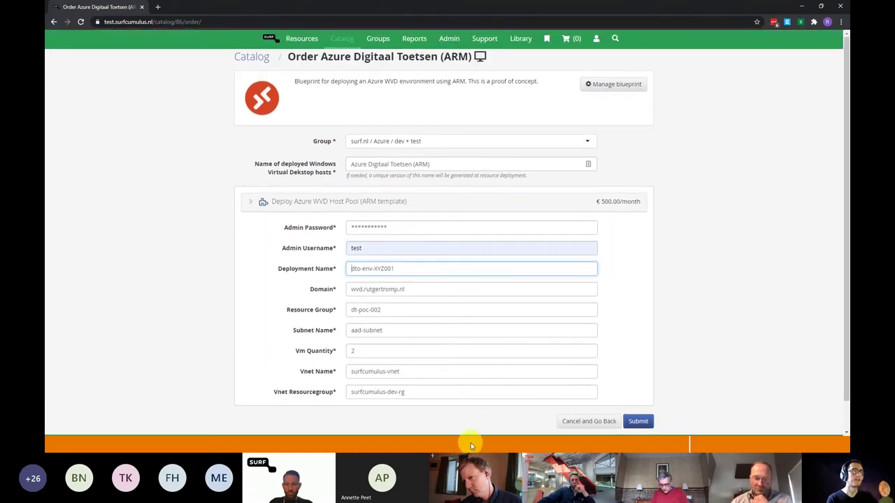
pyautogui.scroll(-1, 754, 401)
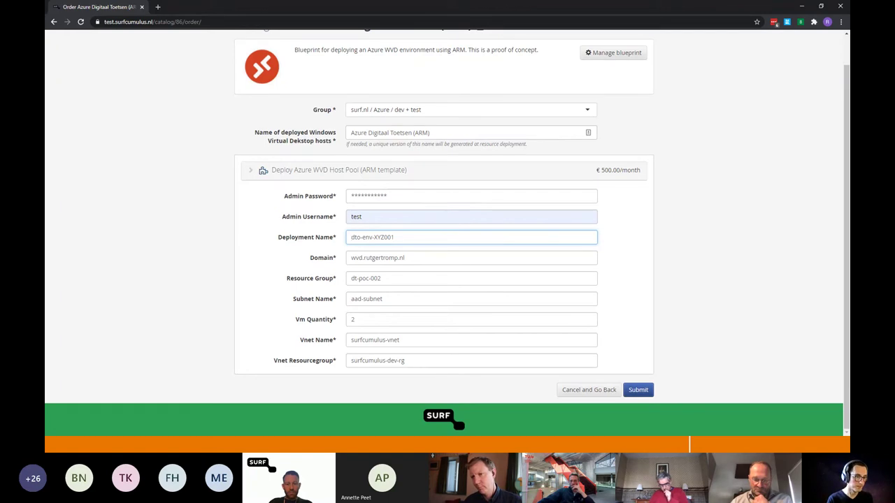
pyautogui.hotkey('alt', 'Tab')
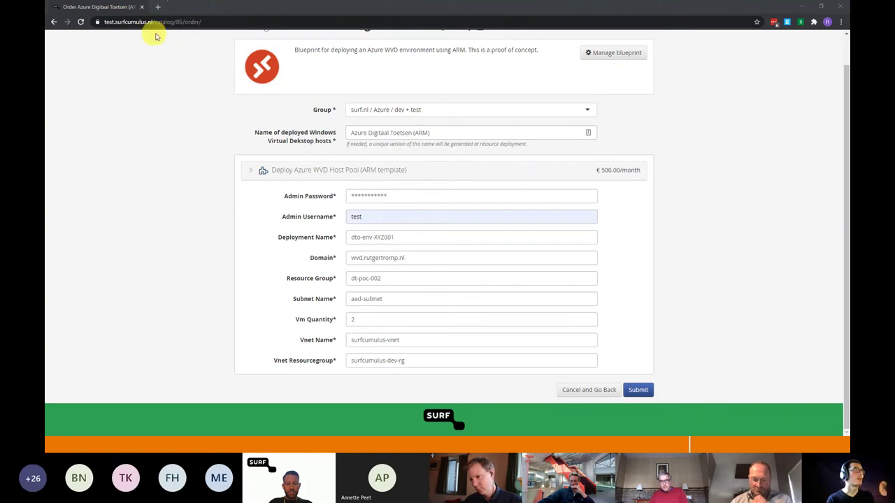
# - Load the Azure portal address, then close the Chrome window
pyautogui.click(178, 24)
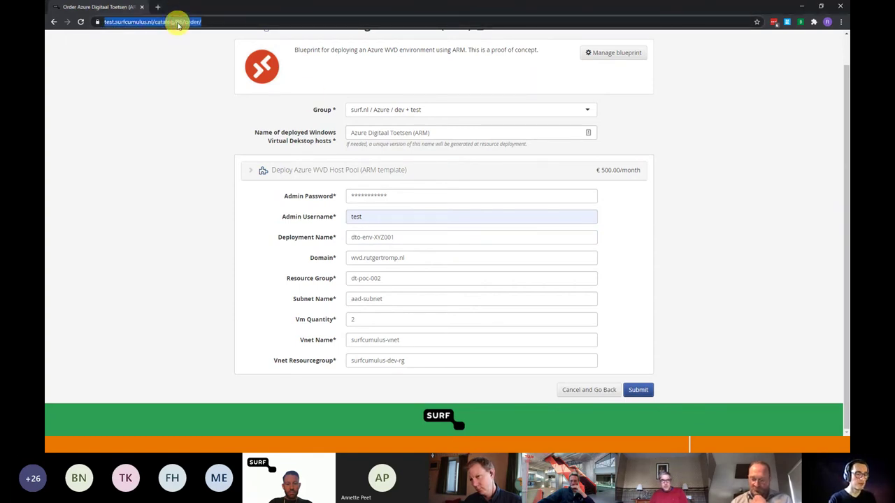
pyautogui.write('pr')
pyautogui.press('Return')
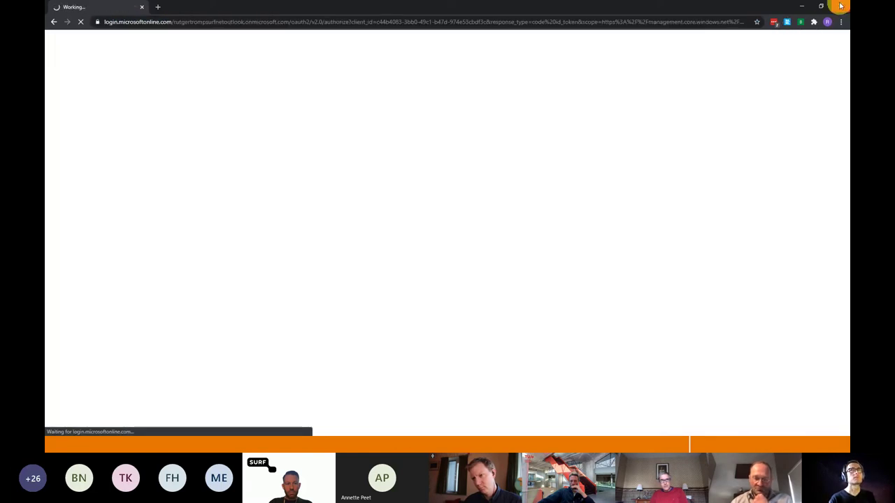
pyautogui.click(841, 5)
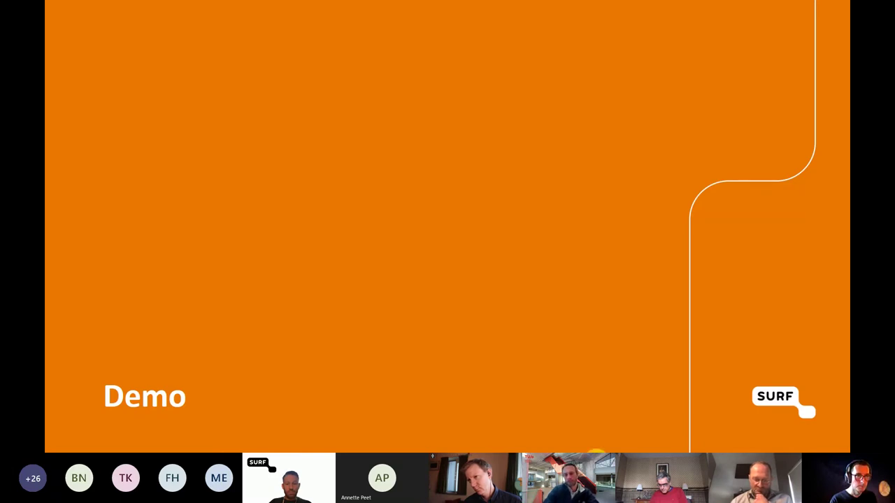
# - Sign in to Azure with the tenant admin e-mail and password, choosing to stay signed in
pyautogui.hotkey('alt', 'Tab')
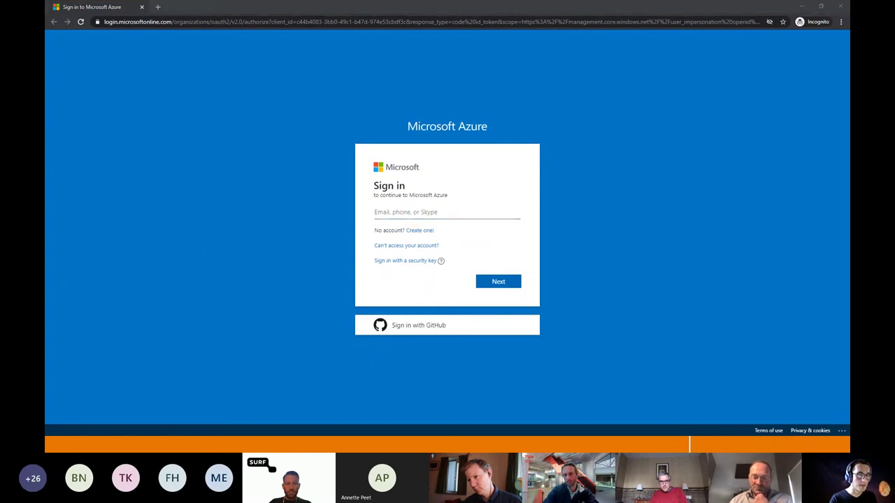
pyautogui.write('vm')
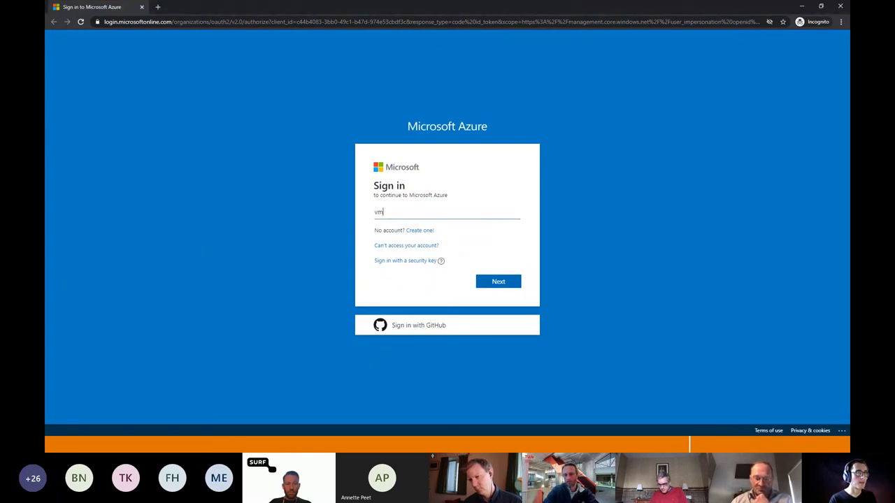
pyautogui.press('Return')
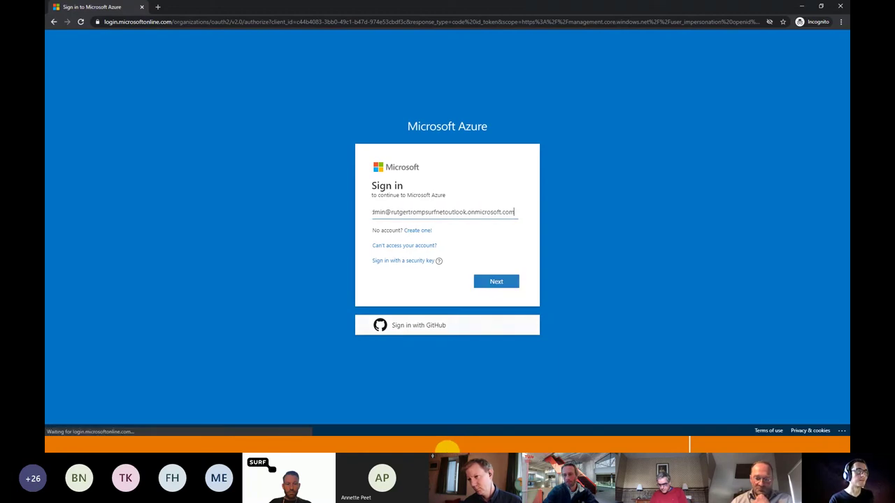
pyautogui.write('•••••••••••')
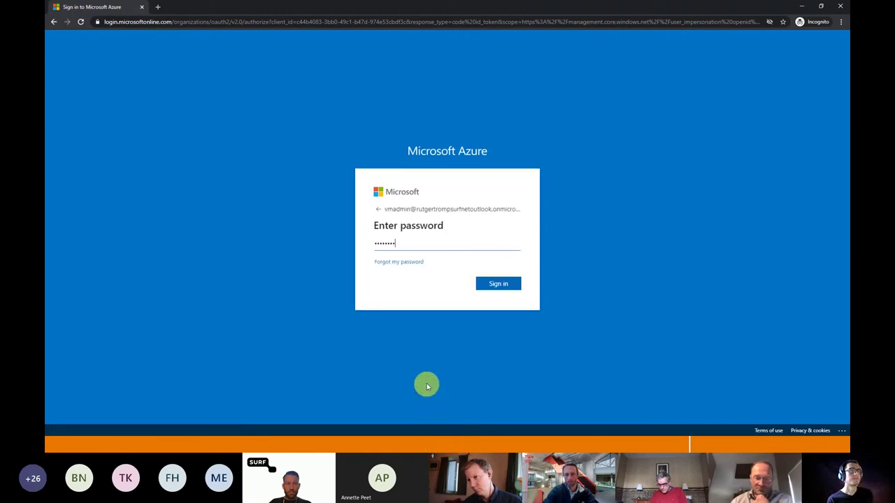
pyautogui.press('Return')
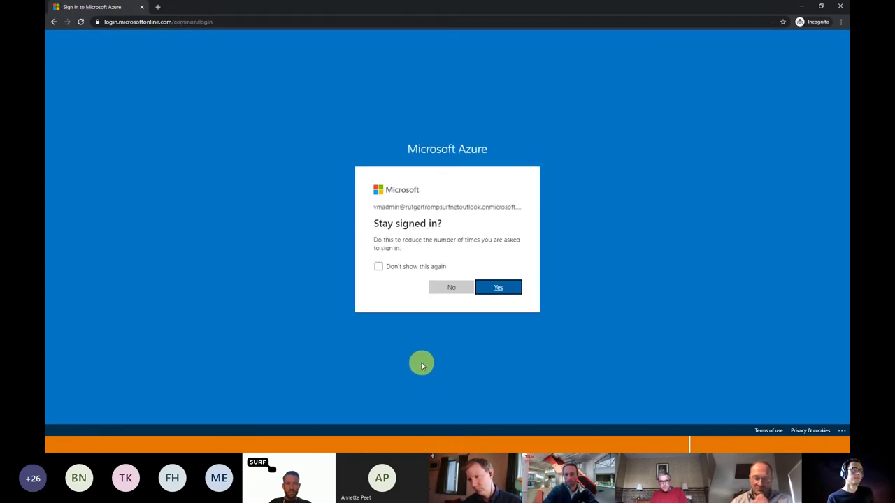
pyautogui.press('Return')
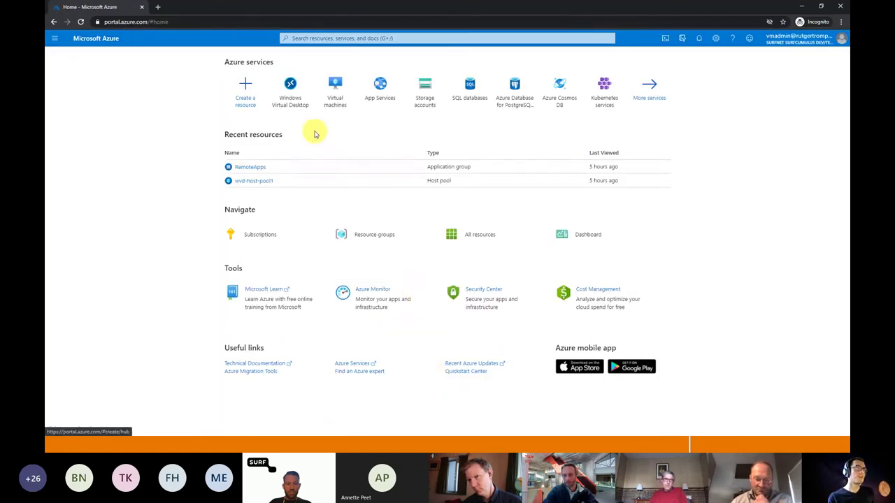
# - Open host pool wvd-host-pool1 and check that its two session hosts are available
pyautogui.click(283, 89)
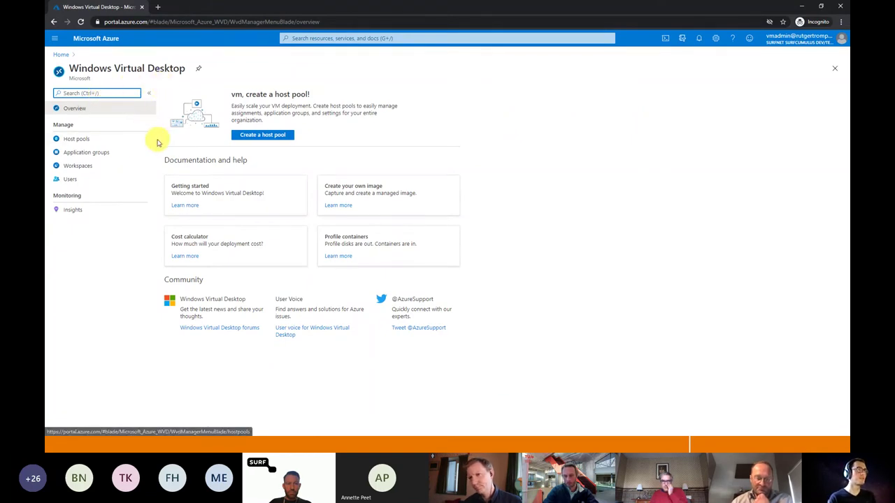
pyautogui.click(109, 140)
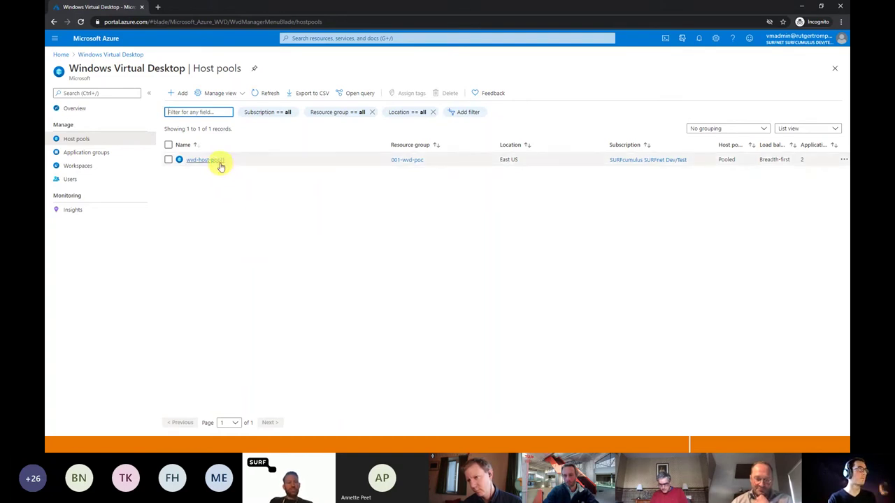
pyautogui.click(216, 160)
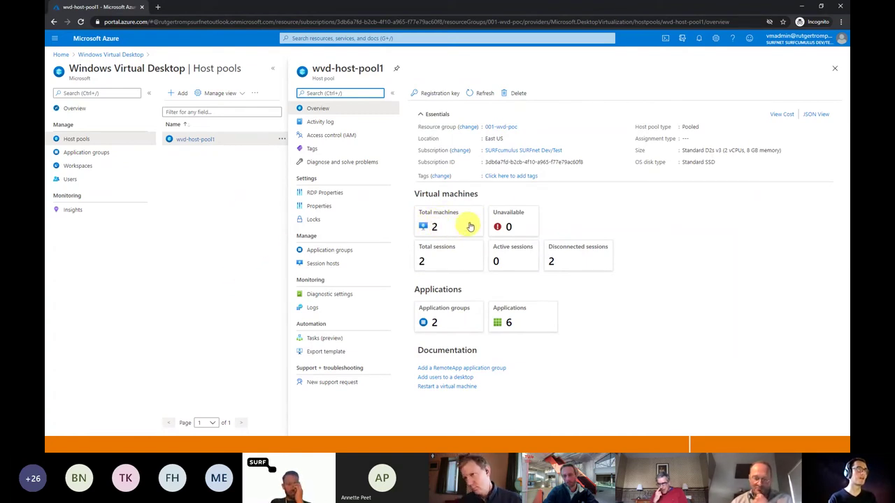
pyautogui.click(450, 227)
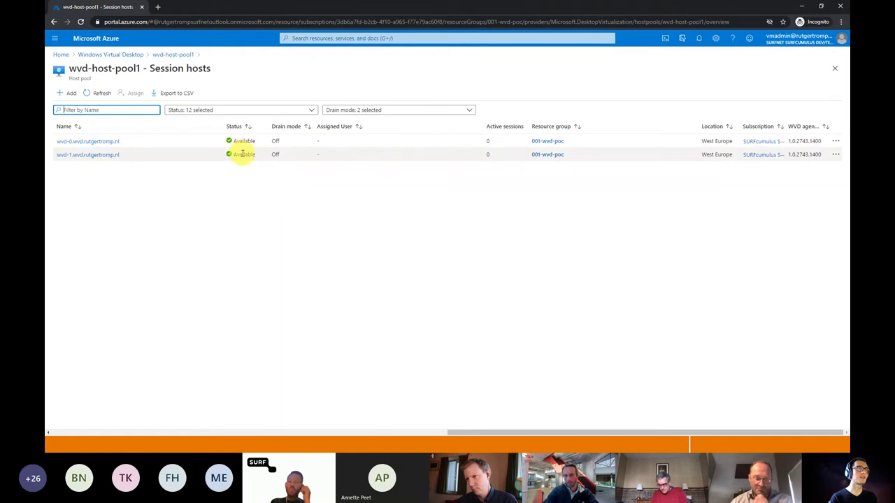
pyautogui.click(834, 69)
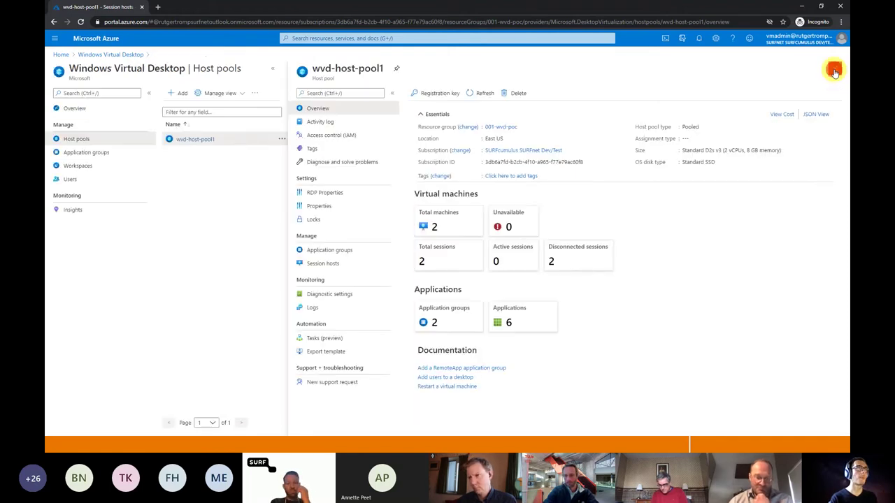
# - Select RemoteApps in the Application groups list and open its overview
pyautogui.click(106, 154)
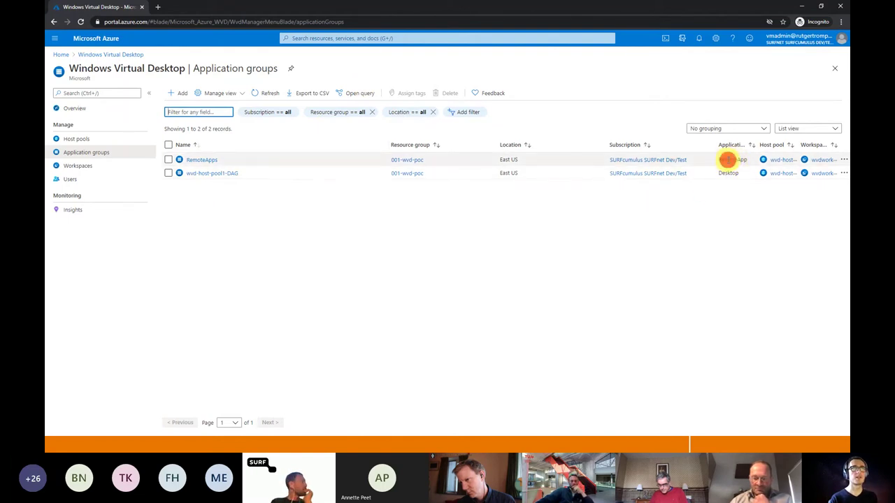
pyautogui.click(728, 160)
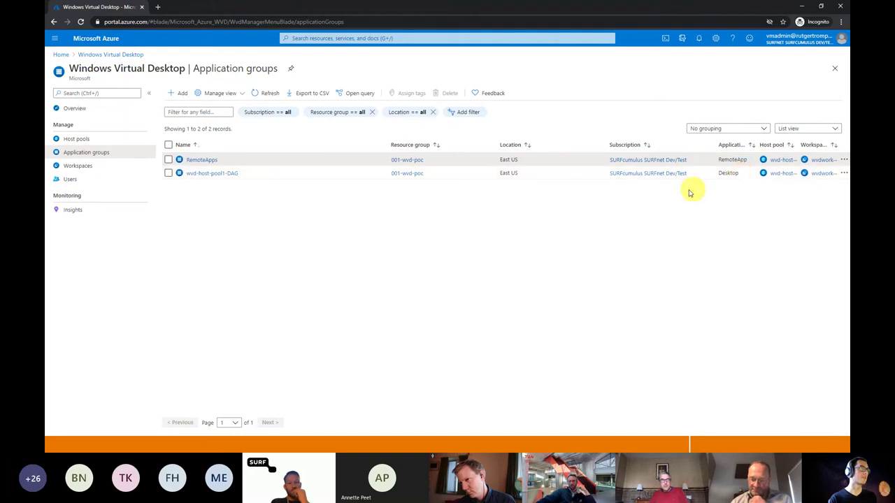
pyautogui.click(201, 160)
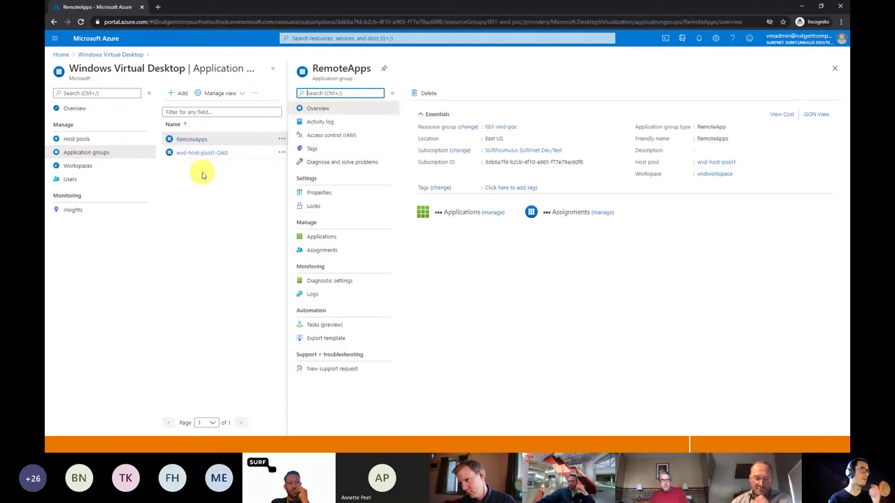
# - Review the five RemoteApps applications, close the blade, and open a new browser window
pyautogui.click(335, 238)
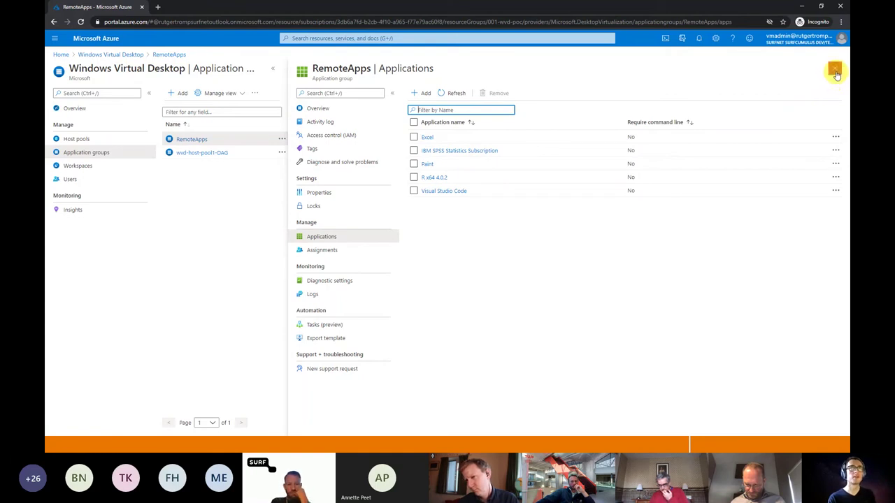
pyautogui.click(836, 73)
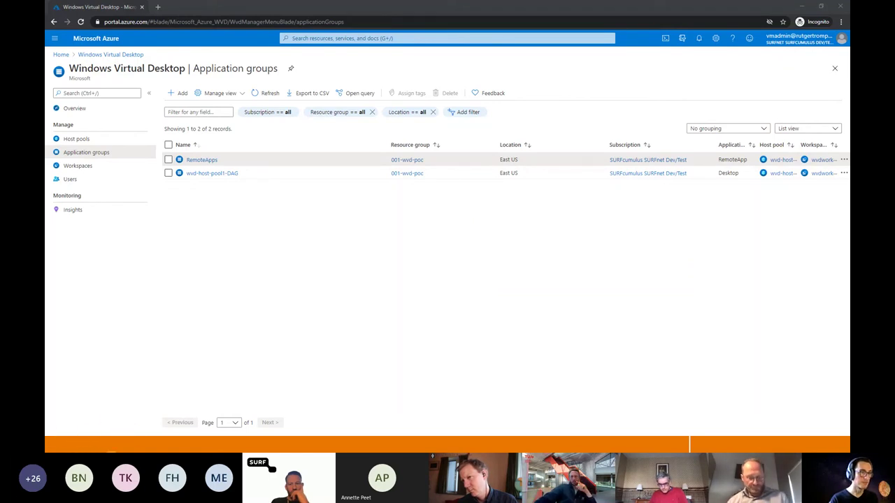
pyautogui.hotkey('ctrl', 'n')
# - Load test.surfcumulus.nl, check the WVD hosts and Servers lists, and open server wvd-0
pyautogui.moveTo(199, 263); pyautogui.dragTo(465, 4)
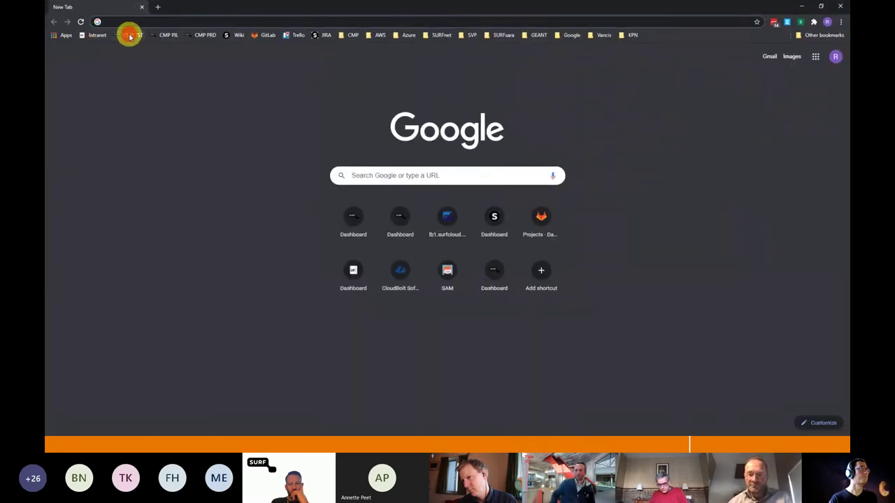
pyautogui.write('test.surfcumulus.nl')
pyautogui.press('Return')
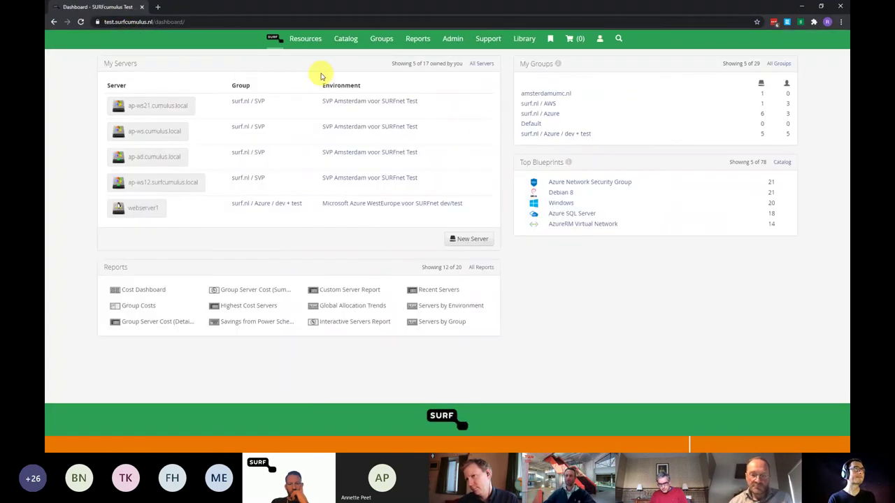
pyautogui.click(306, 41)
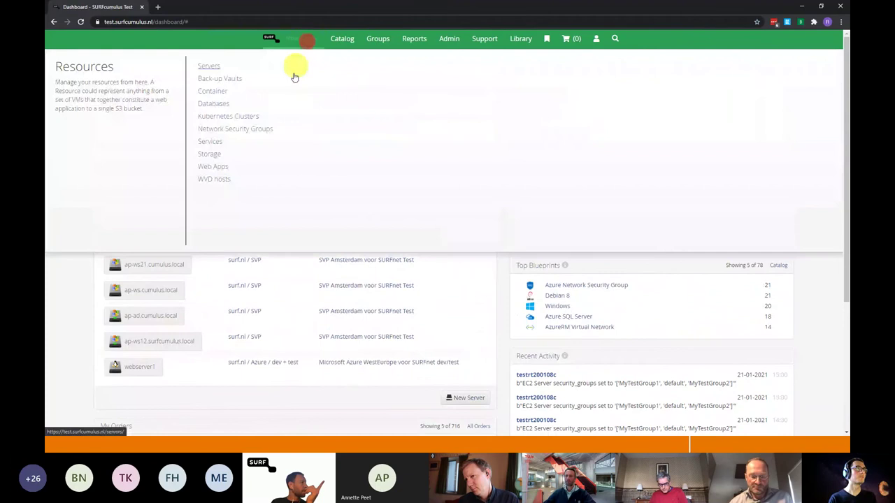
pyautogui.click(215, 175)
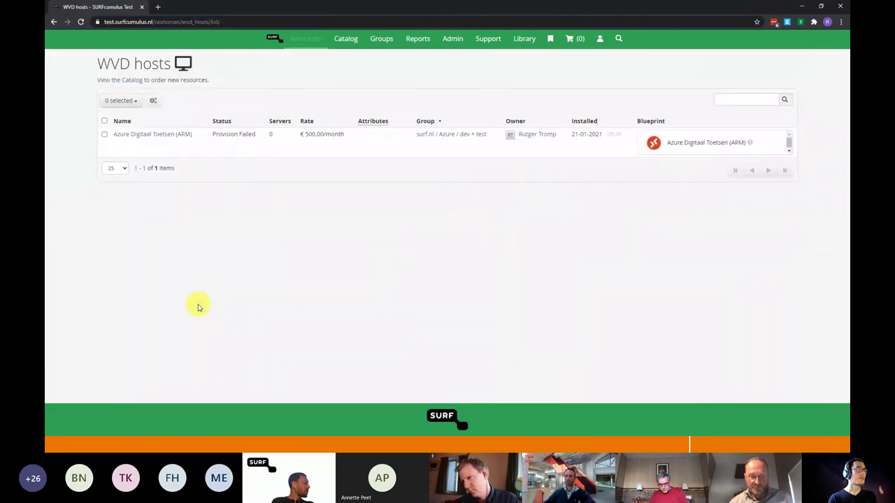
pyautogui.click(304, 44)
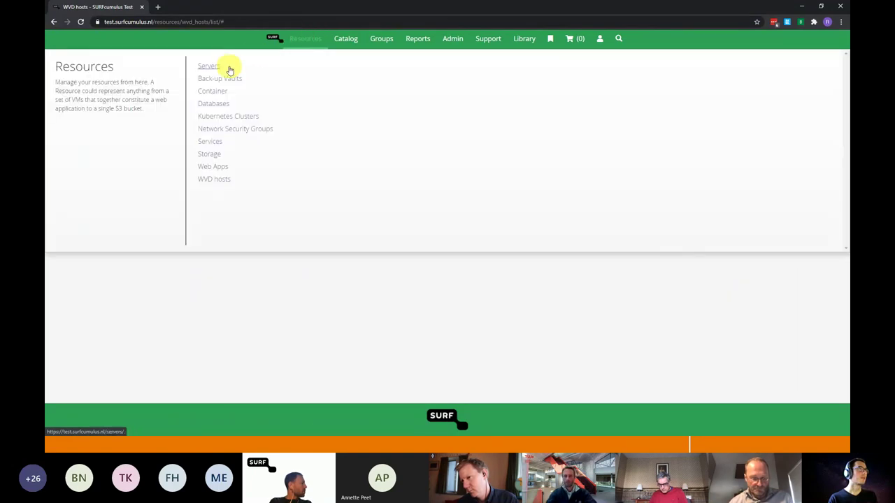
pyautogui.click(229, 68)
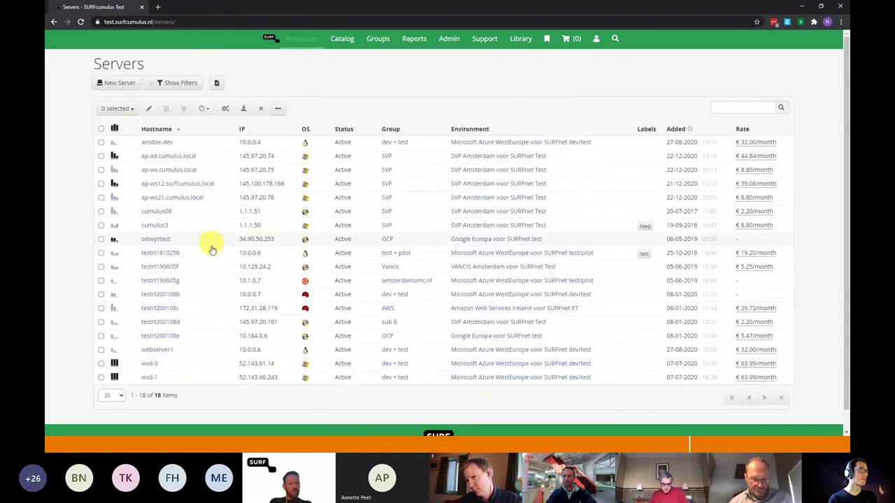
pyautogui.click(151, 364)
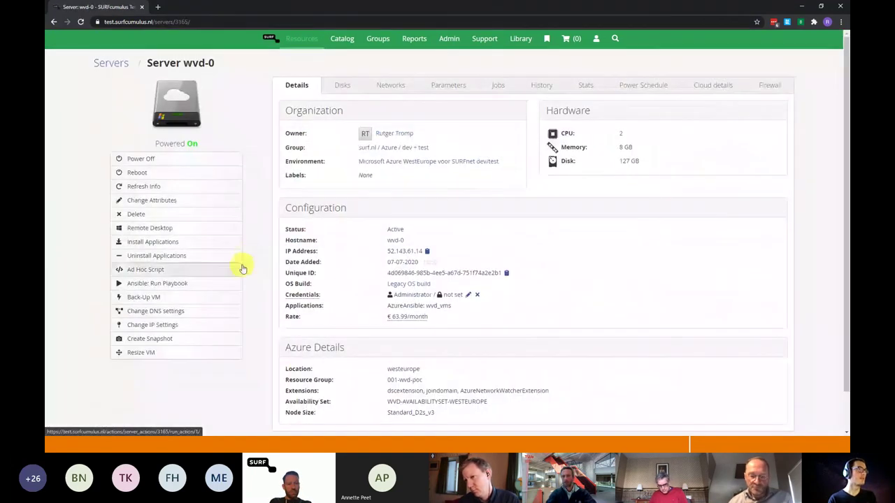
pyautogui.scroll(-1, 304, 220)
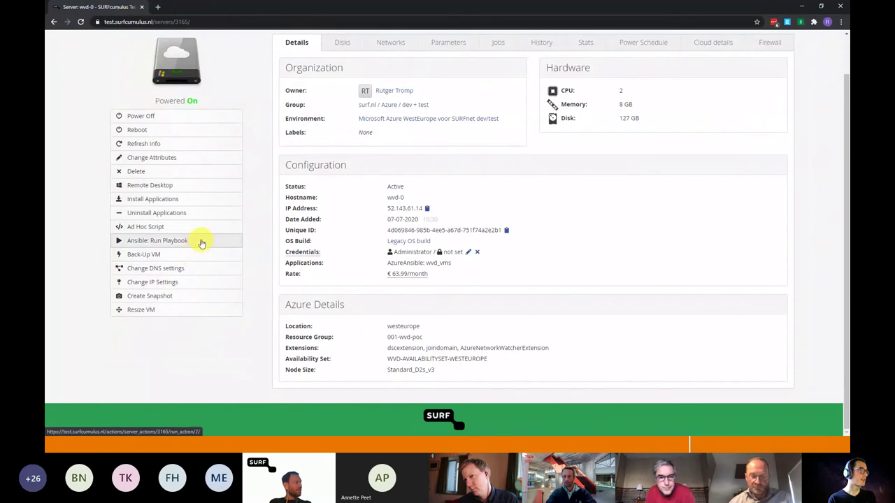
pyautogui.click(193, 242)
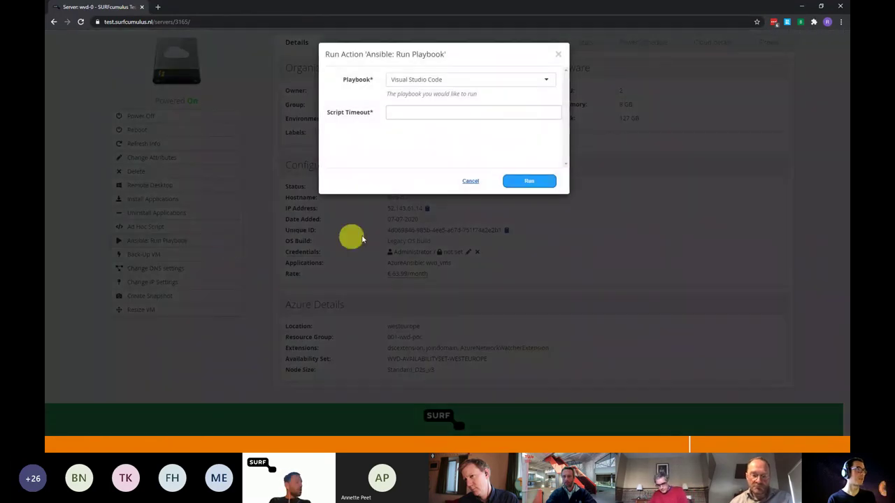
pyautogui.click(434, 79)
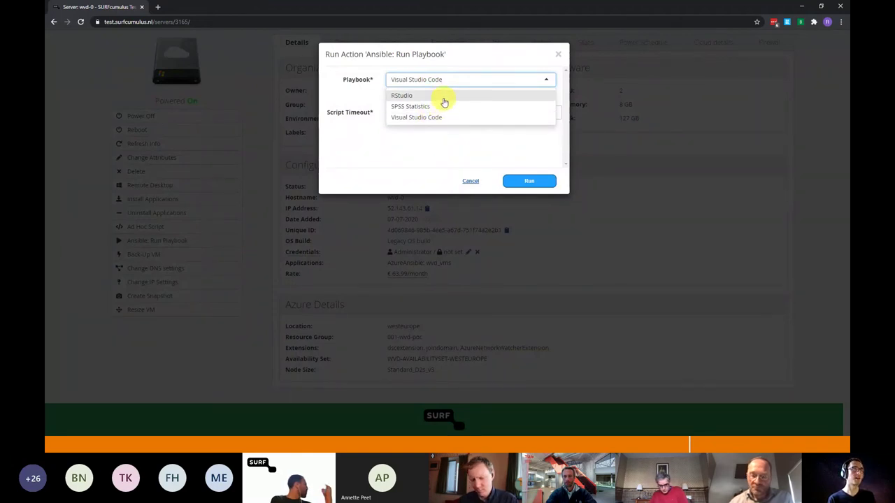
pyautogui.click(443, 95)
pyautogui.click(452, 79)
pyautogui.click(442, 107)
pyautogui.click(460, 81)
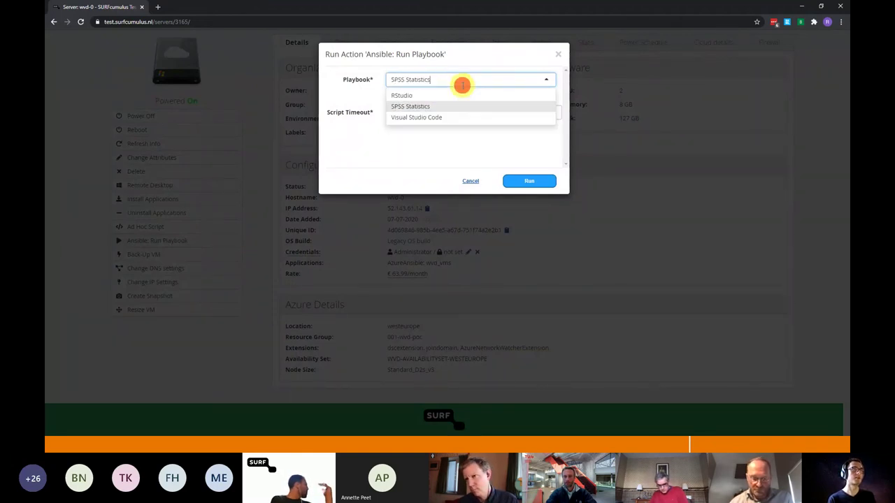
pyautogui.click(444, 117)
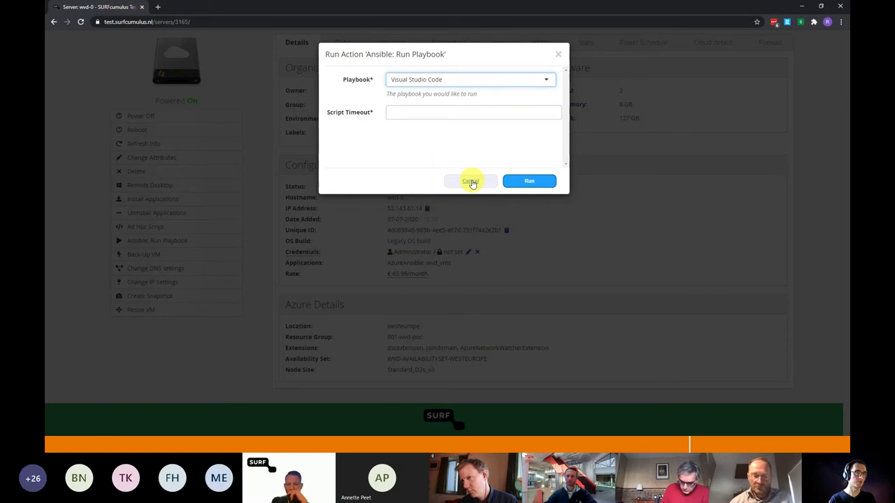
pyautogui.click(471, 181)
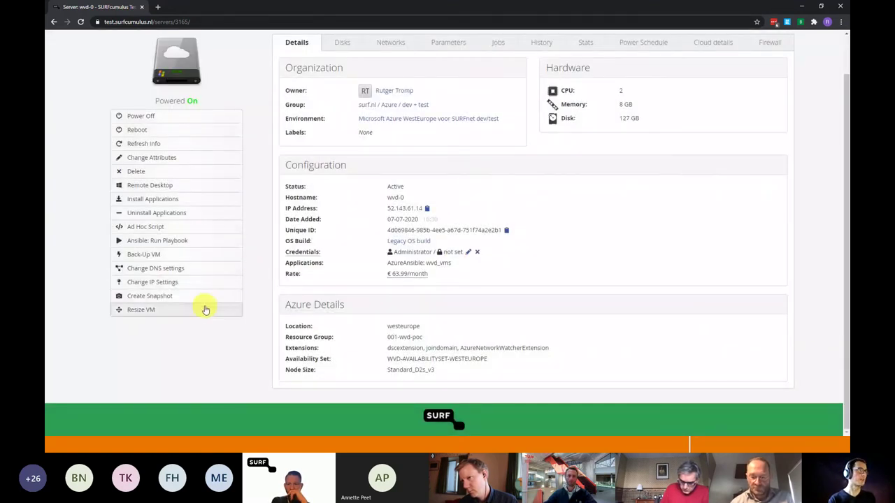
pyautogui.click(202, 309)
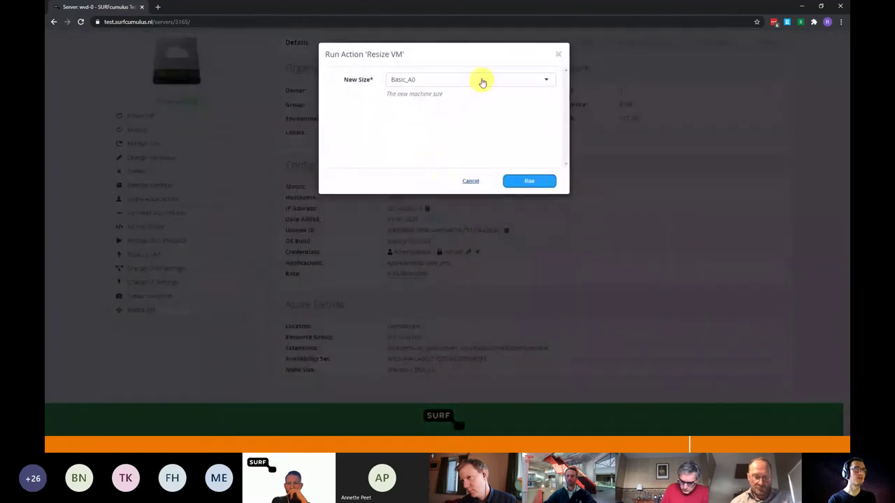
pyautogui.click(472, 181)
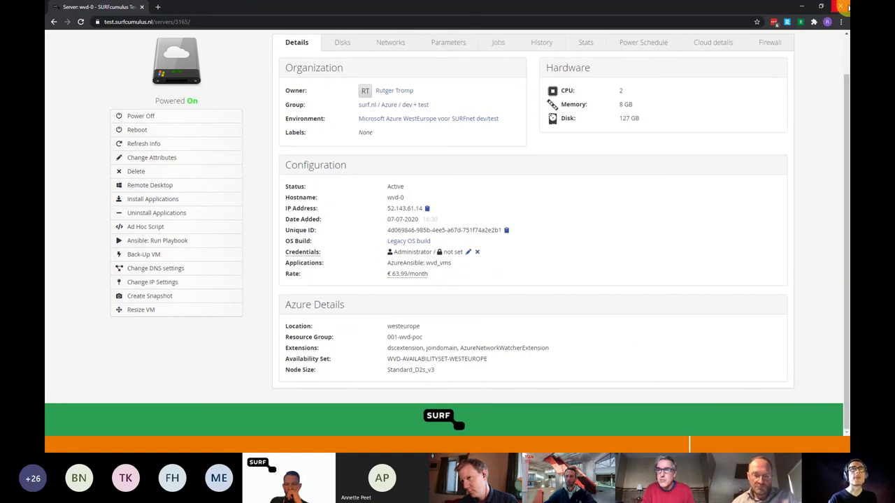
# - Close both the SURFcumulus and Azure portal Chrome windows
pyautogui.click(841, 9)
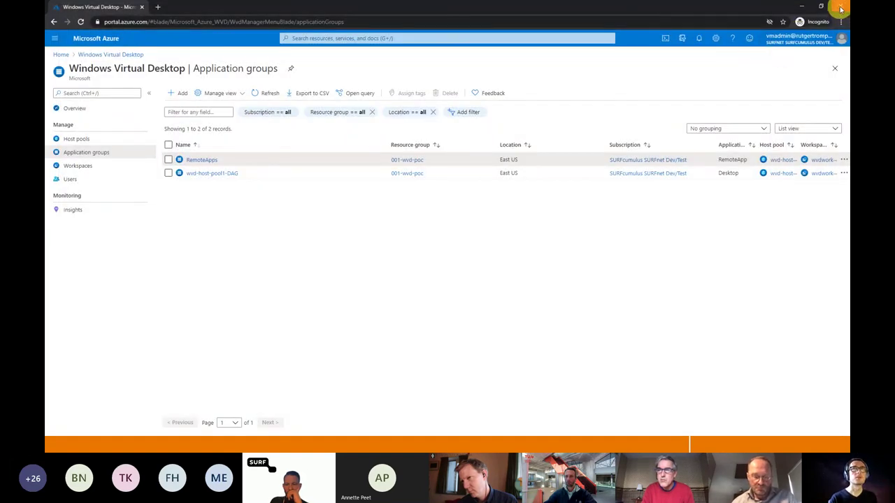
pyautogui.click(839, 10)
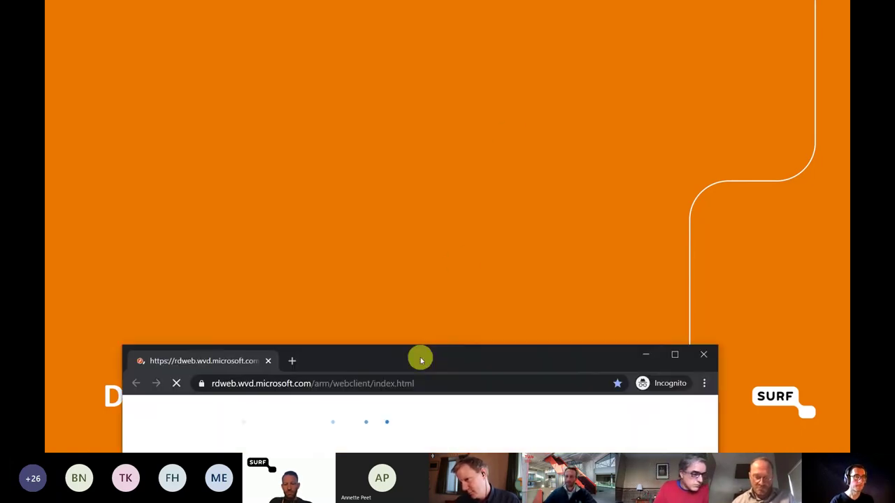
# - Maximize the Remote Desktop web client and submit the demo user's e-mail address
pyautogui.moveTo(419, 356); pyautogui.dragTo(507, 12)
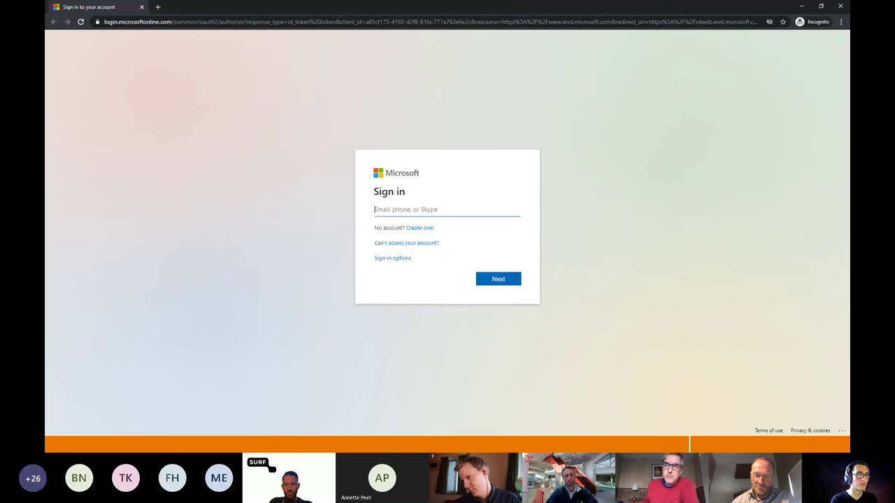
pyautogui.press('Return')
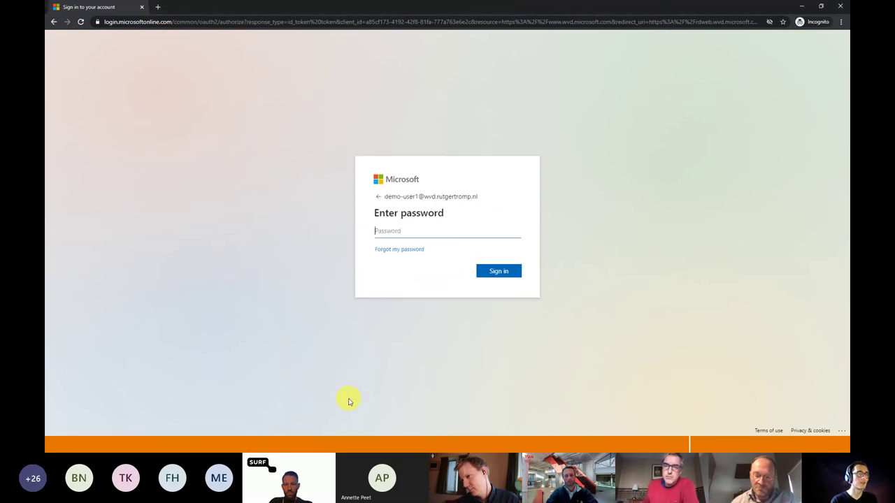
# - Enter the account password, stay signed in, and dismiss the privacy settings notice
pyautogui.write('*********')
pyautogui.press('Return')
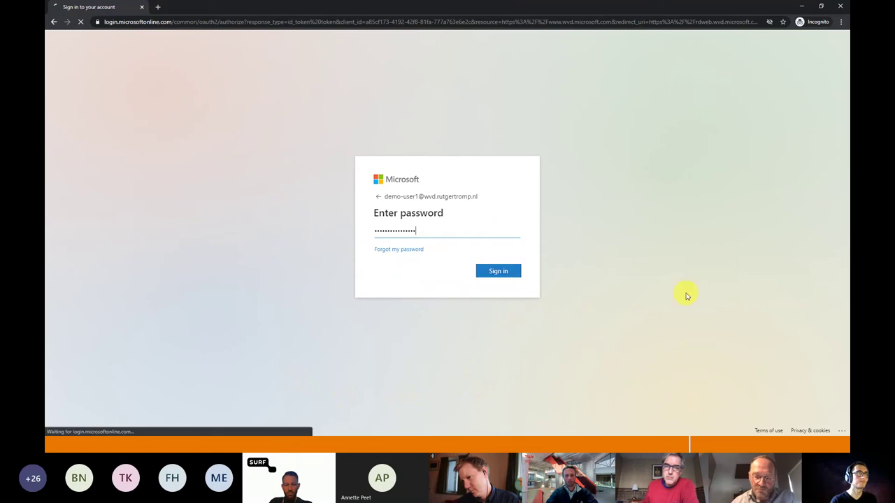
pyautogui.press('Return')
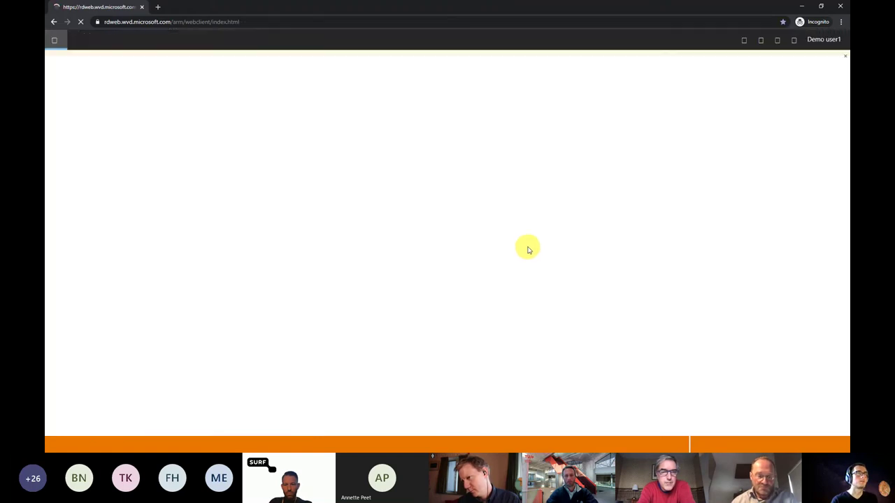
pyautogui.click(846, 56)
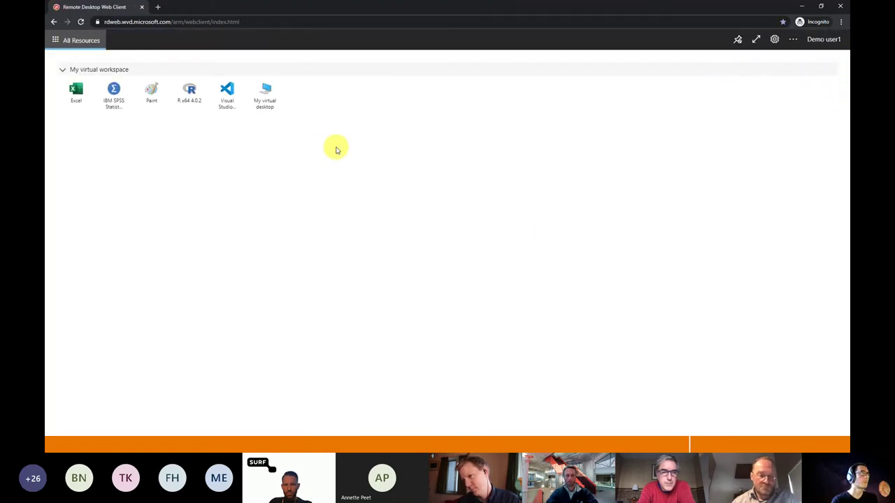